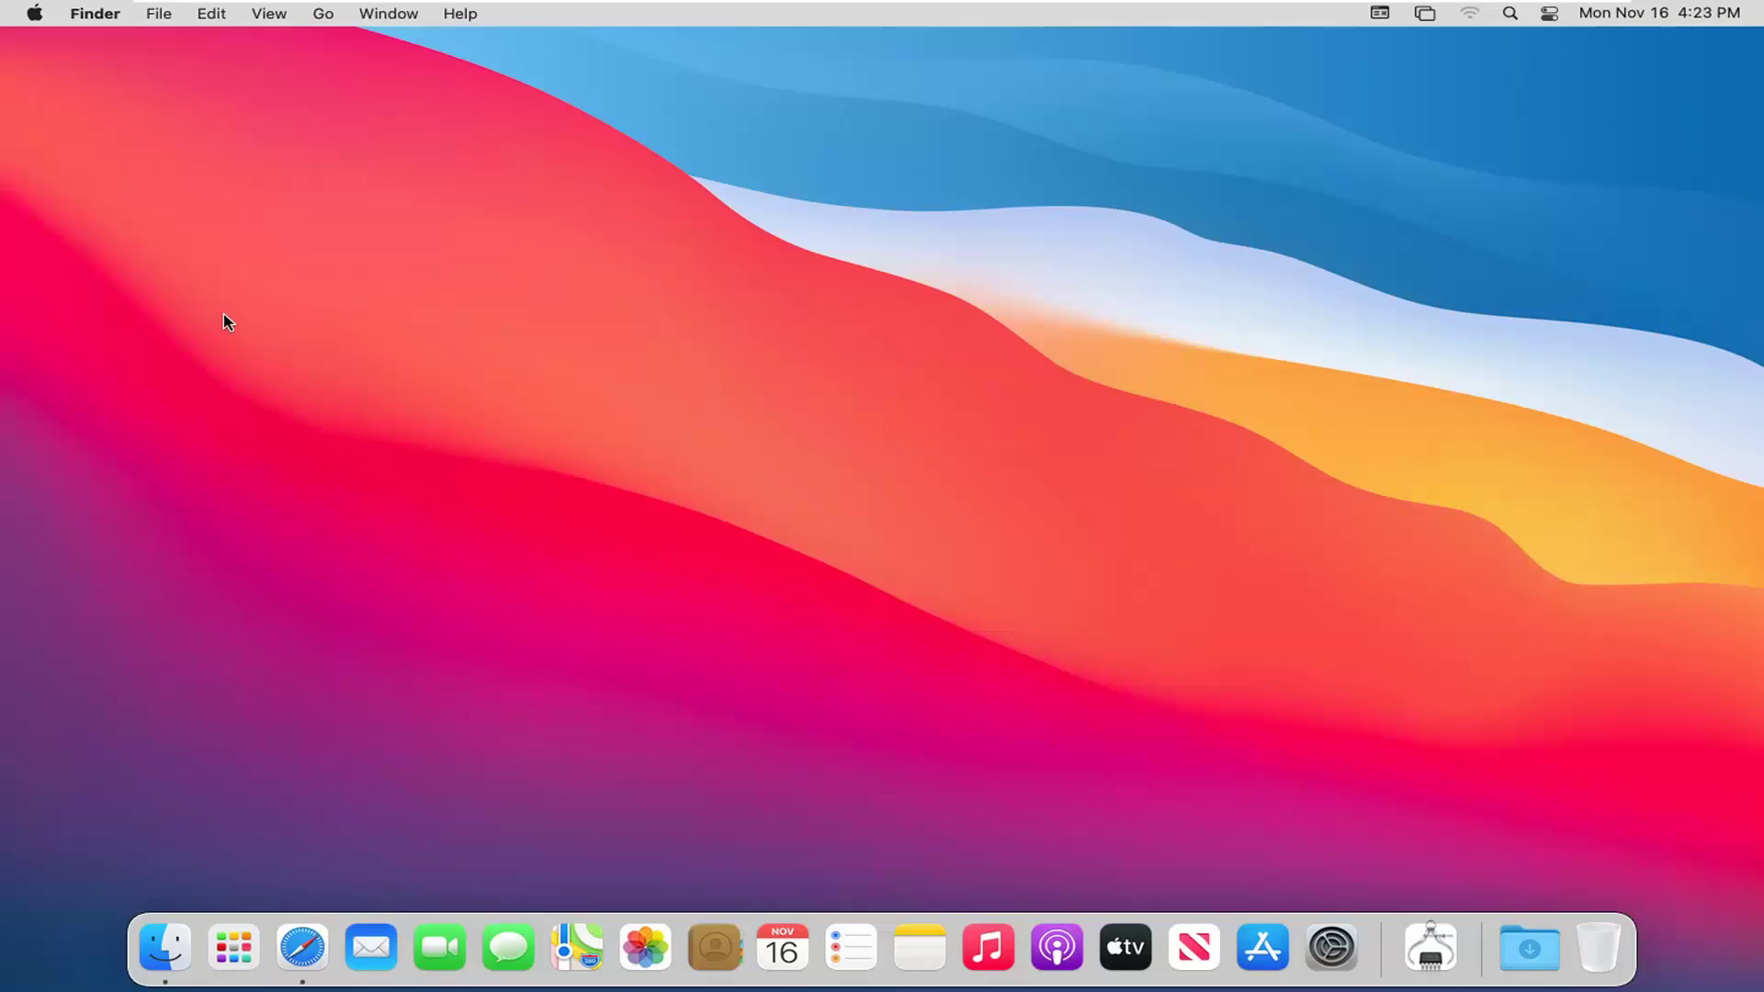
Step: Open About This Mac from the Apple menu to see the macOS Big Sur 11.0.1 overview
{"action": "left_click", "coordinate": [35, 23]}
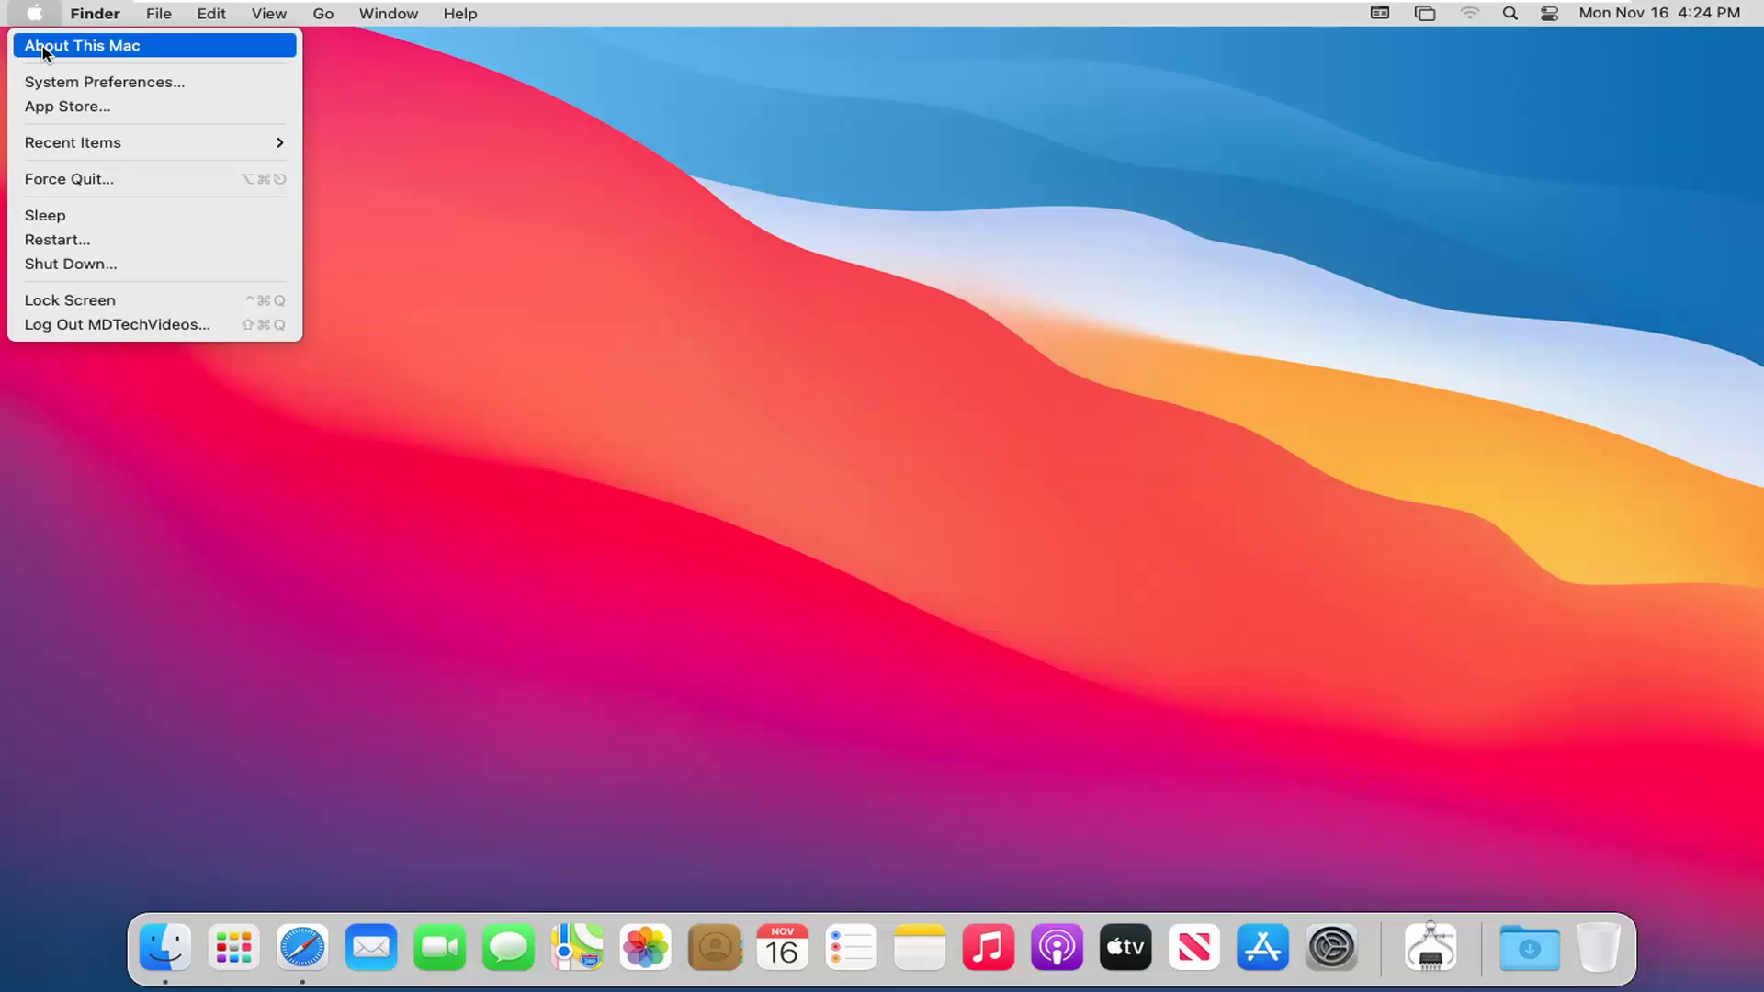
{"action": "left_click", "coordinate": [138, 54]}
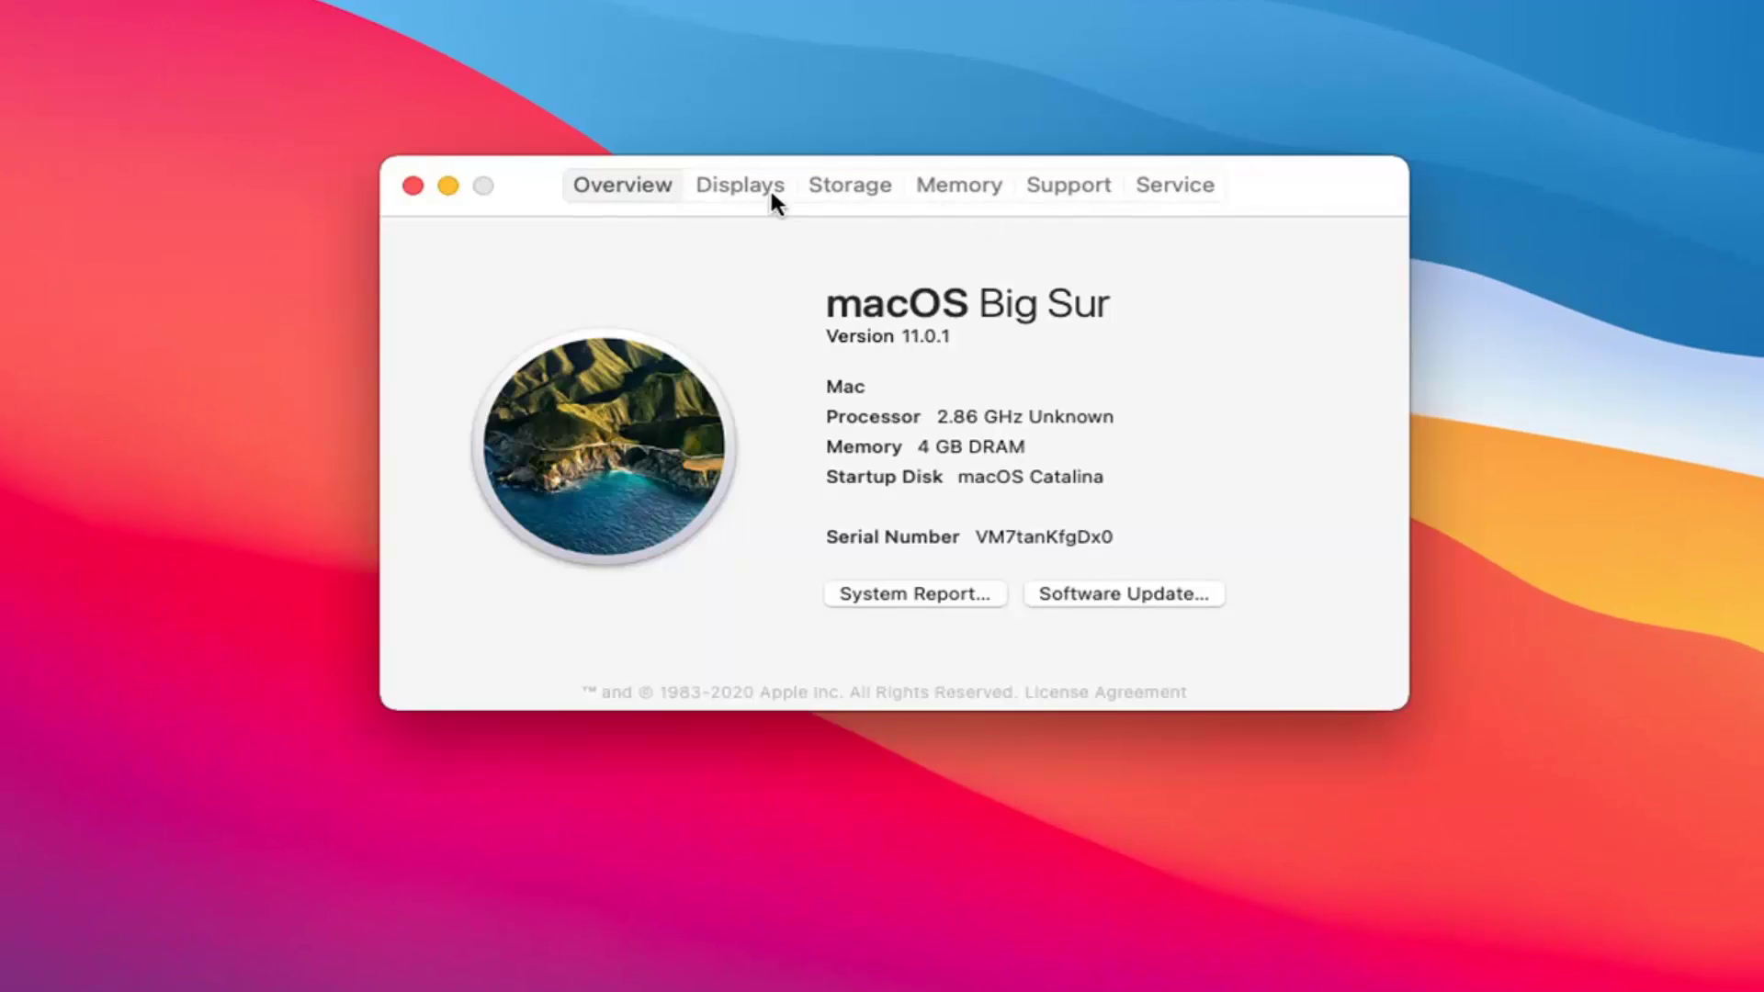
Step: Show the Storage tab with 44.9 GB available on the 64.4 GB disk
{"action": "left_click", "coordinate": [840, 182]}
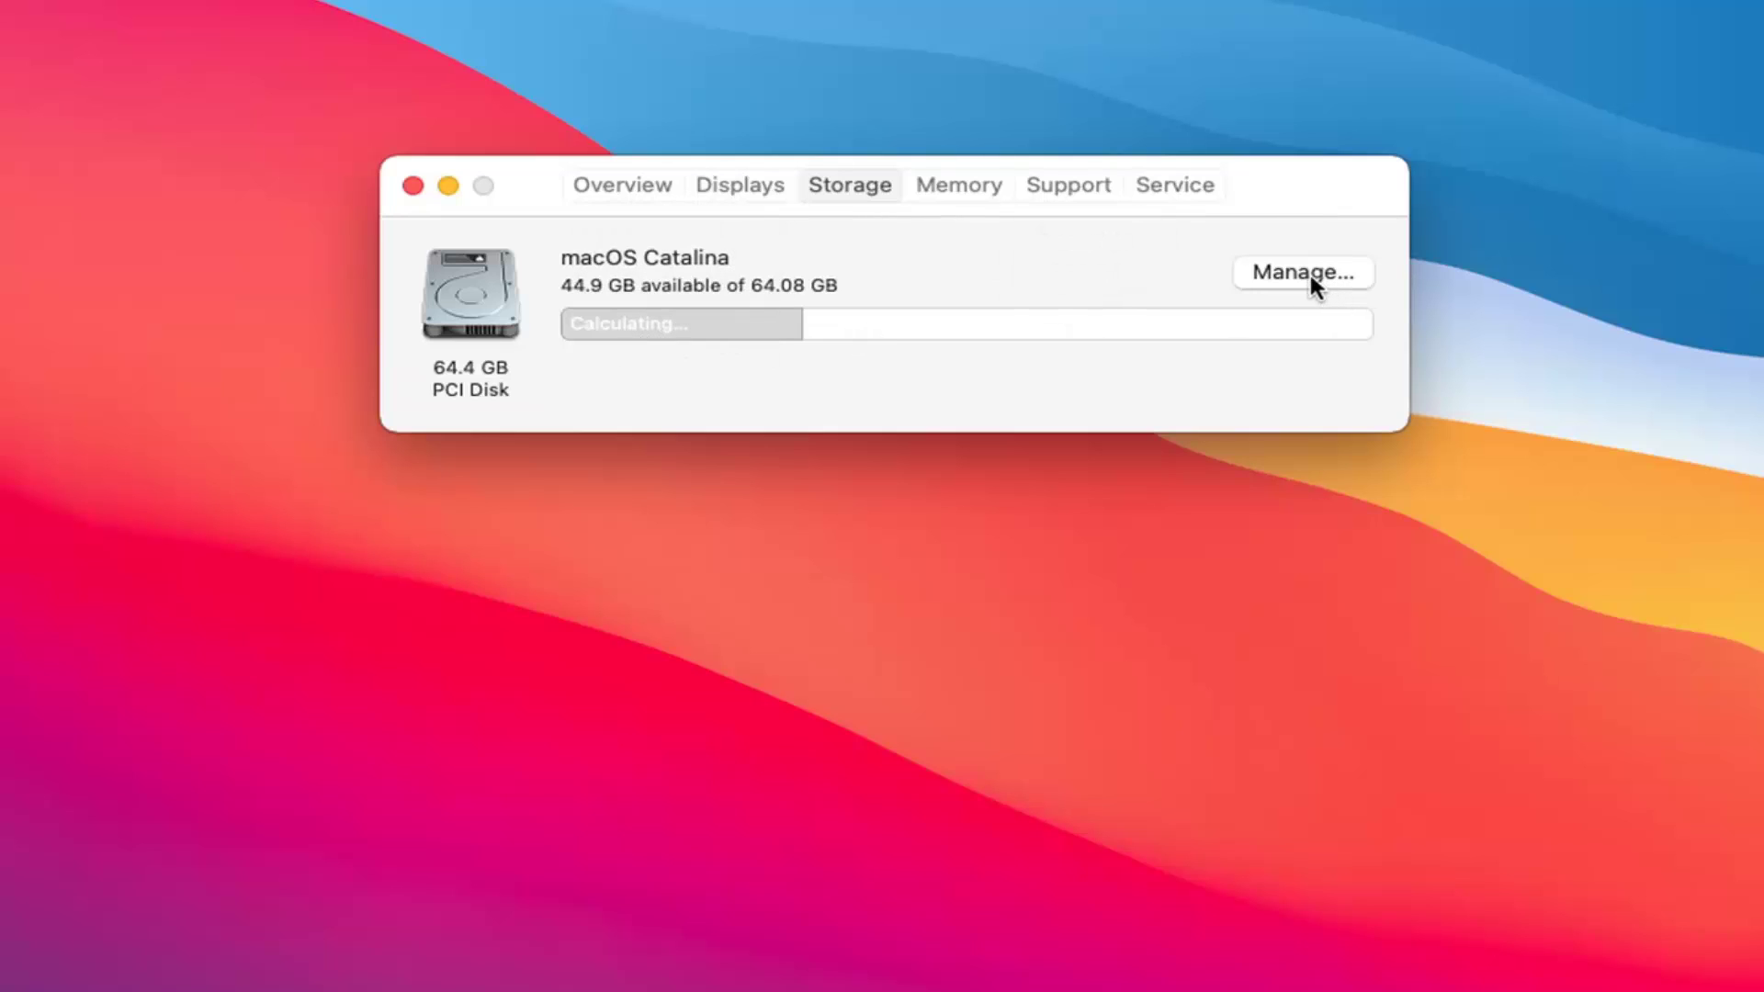
{"action": "left_click", "coordinate": [1285, 272]}
{"action": "left_click", "coordinate": [1319, 271]}
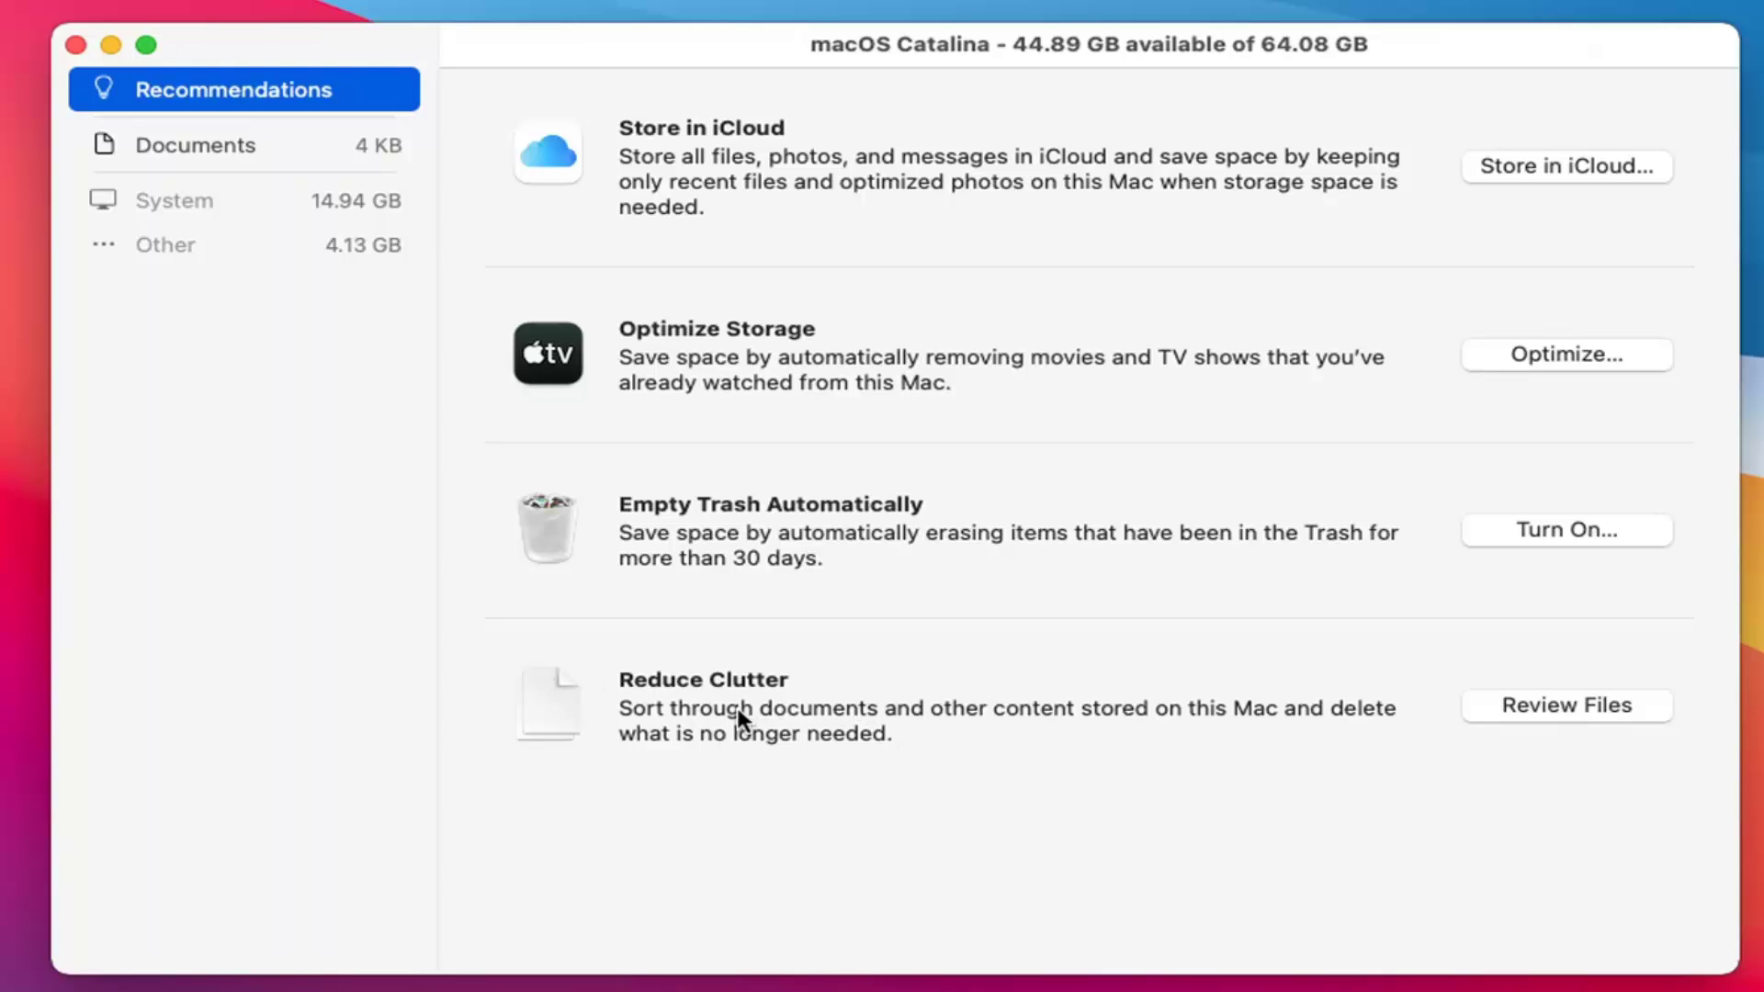
Step: Review Documents' Large Files, Downloads and Unsupported Apps lists, then close Storage Management
{"action": "left_click", "coordinate": [1563, 709]}
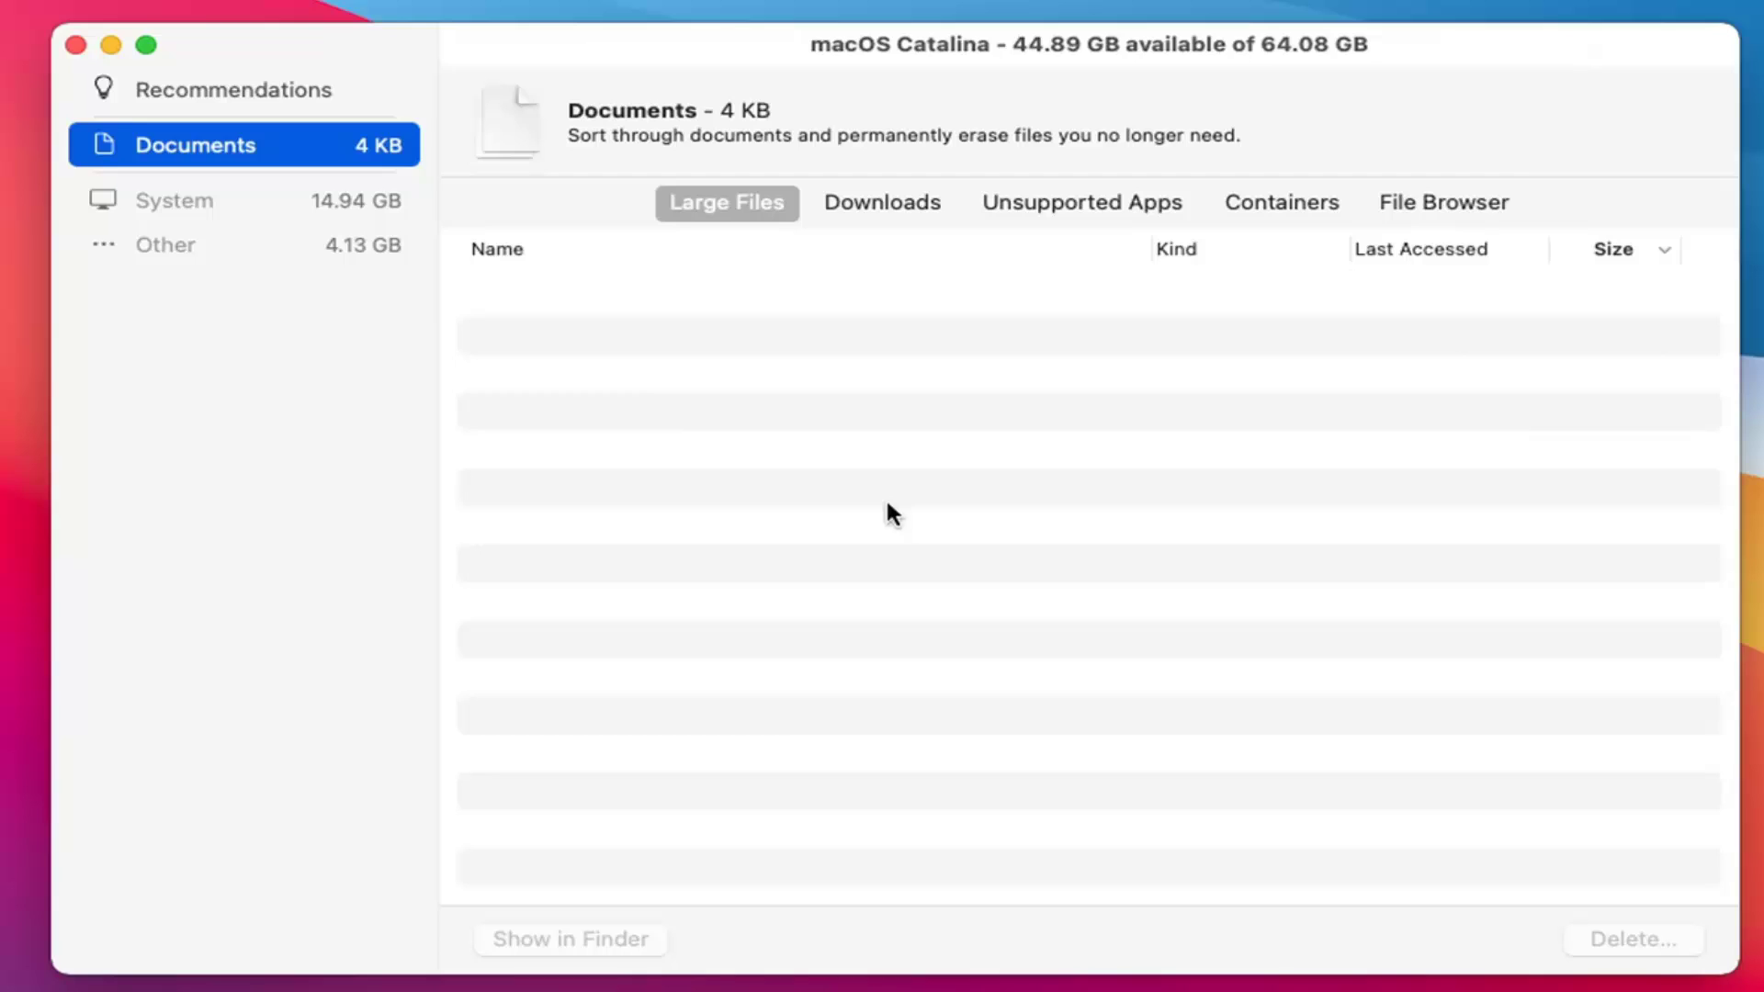
{"action": "left_click", "coordinate": [555, 607]}
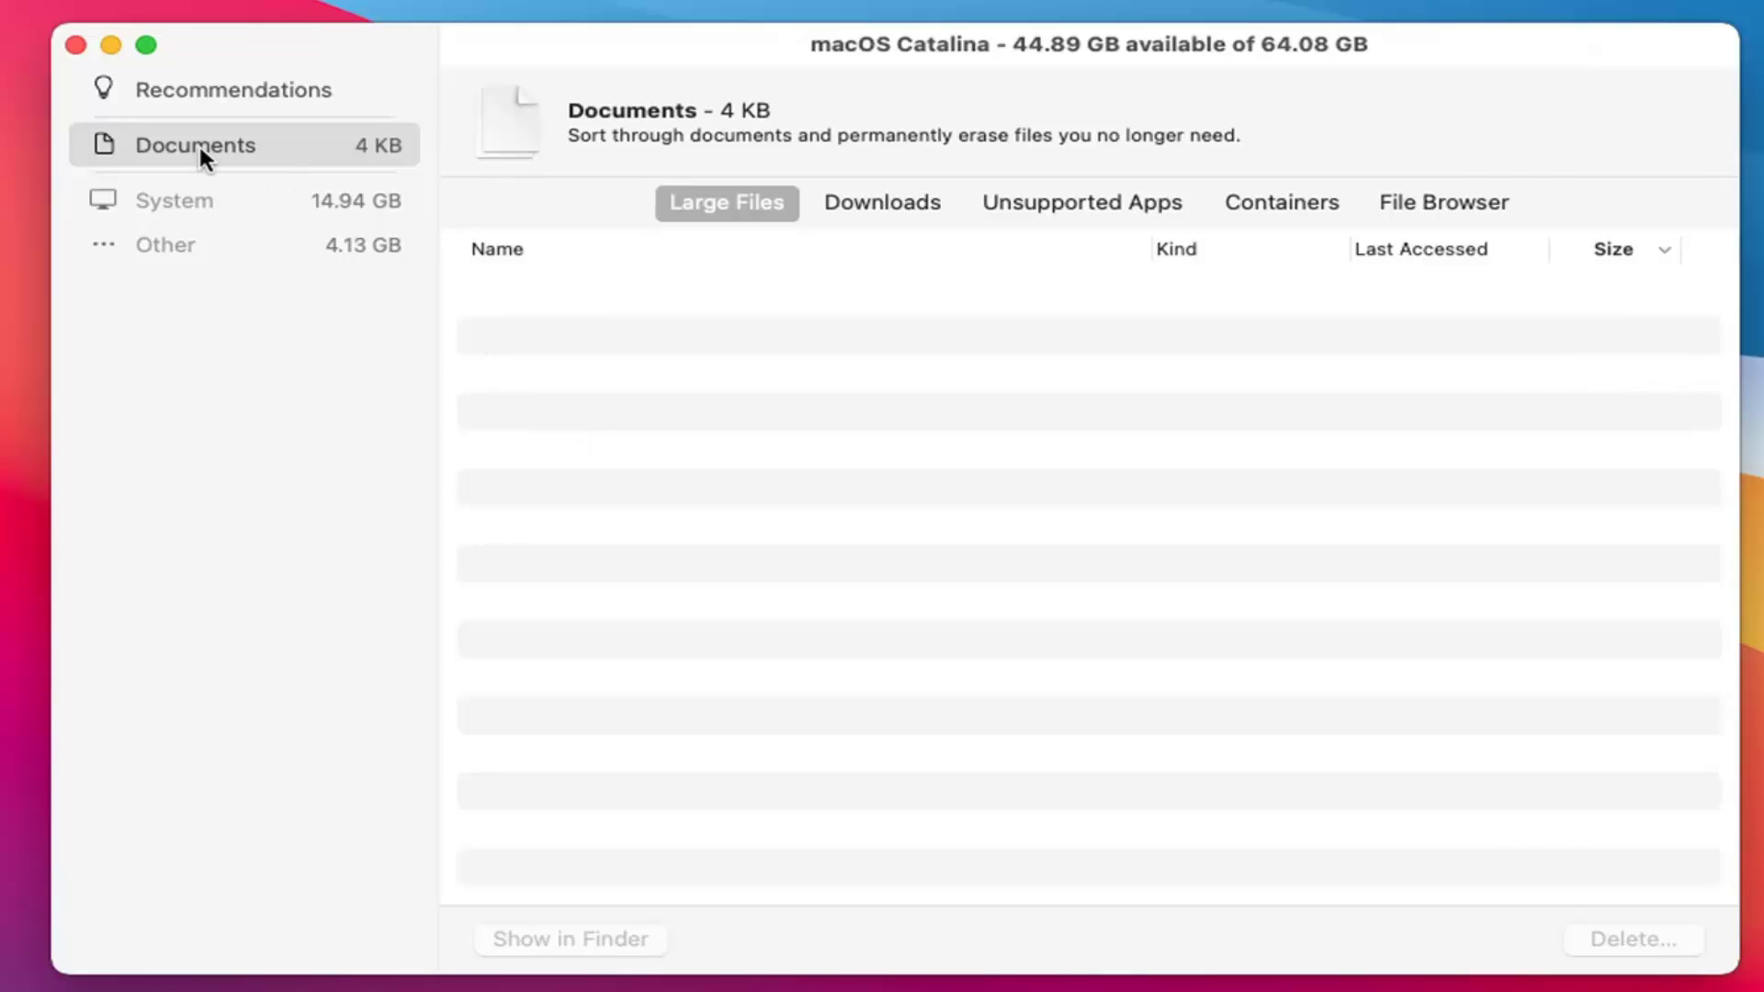
{"action": "left_click", "coordinate": [868, 207]}
{"action": "left_click", "coordinate": [1090, 204]}
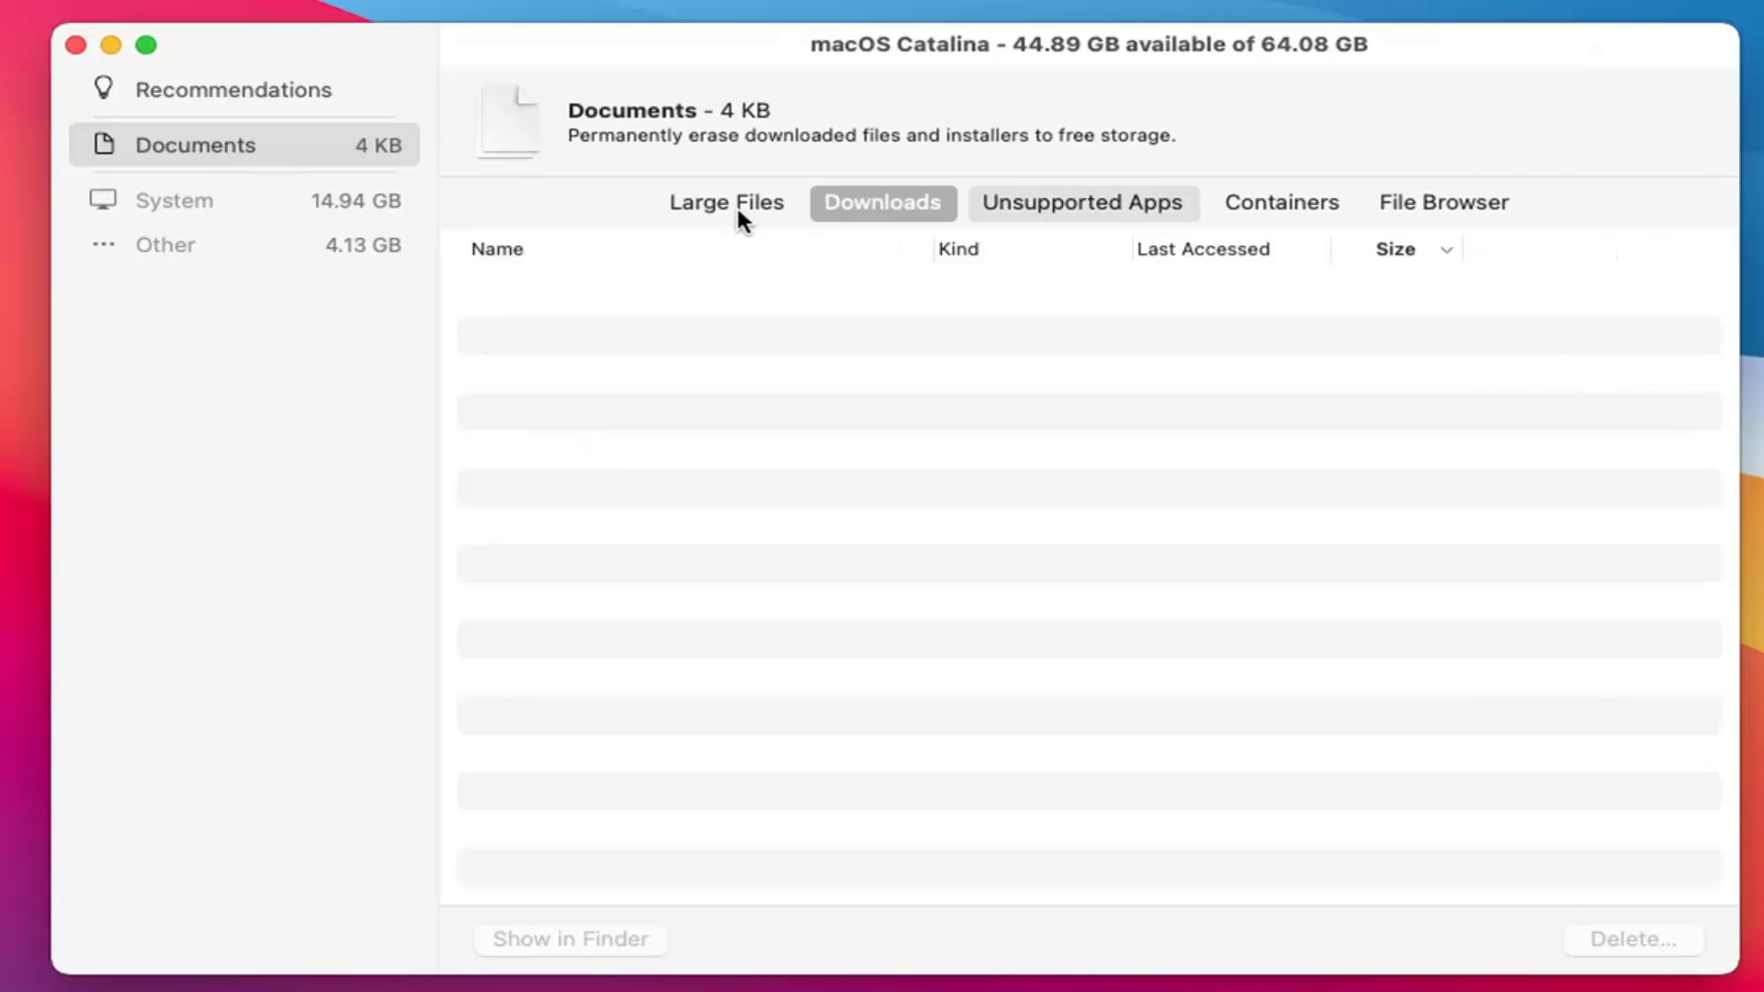
{"action": "left_click", "coordinate": [723, 208]}
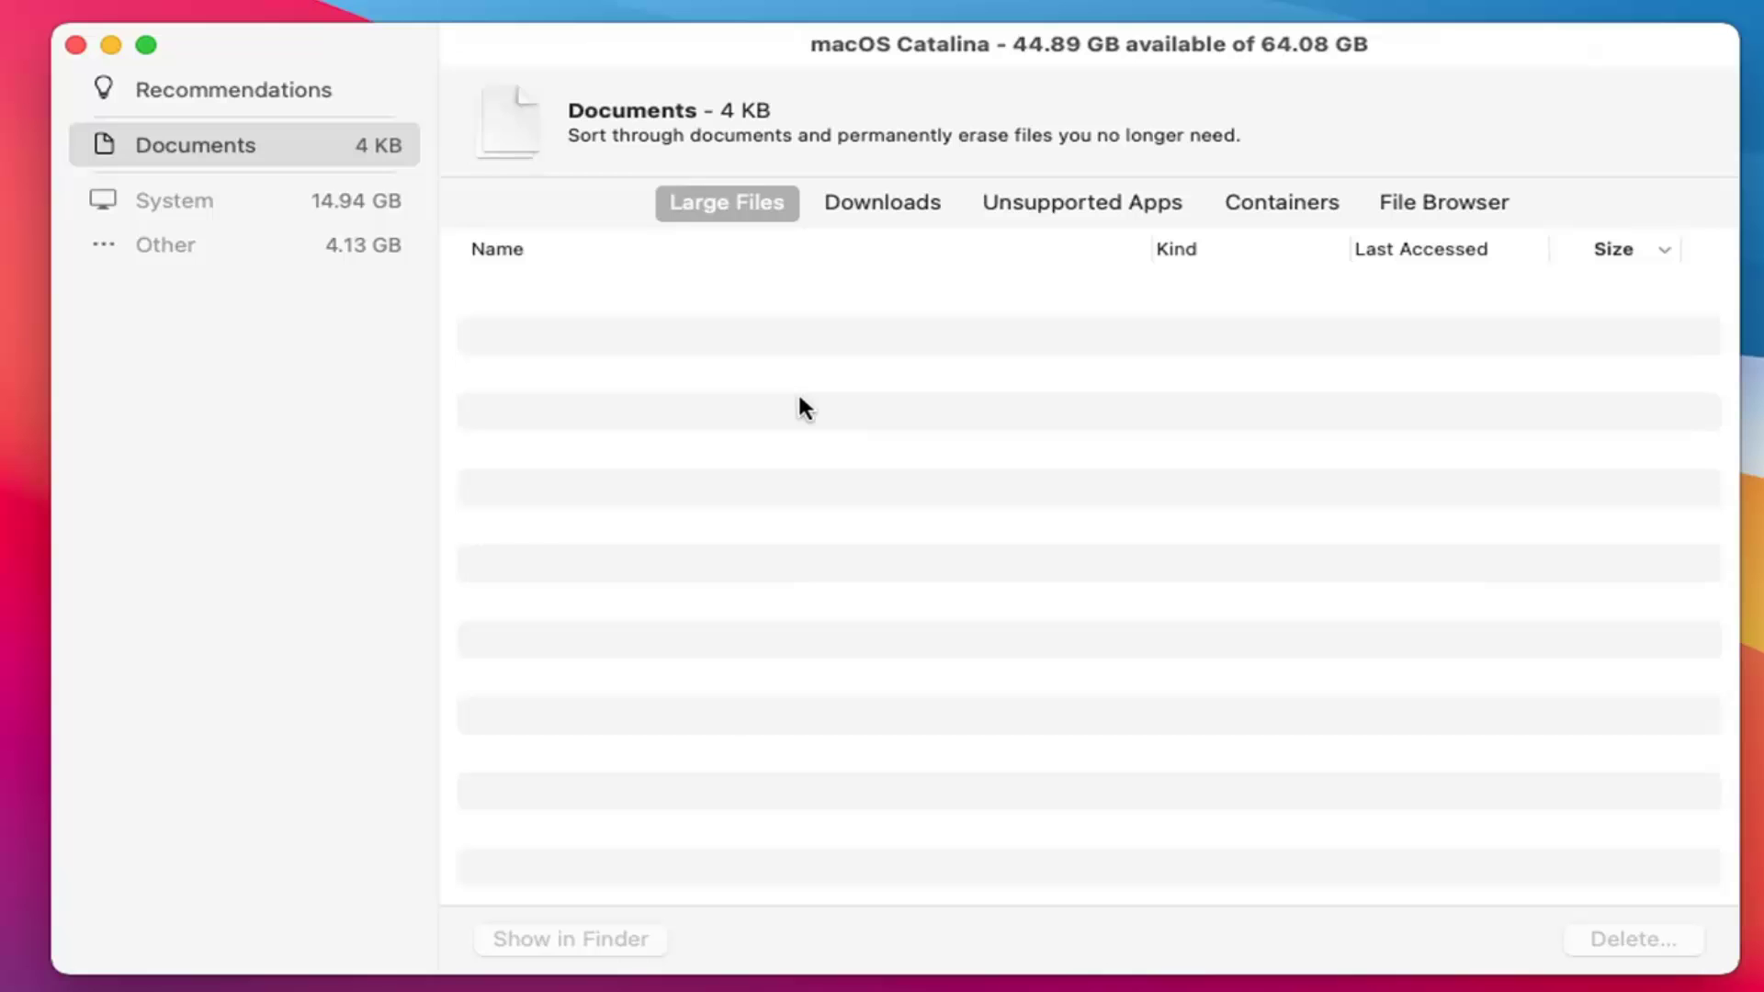
{"action": "left_click", "coordinate": [75, 45]}
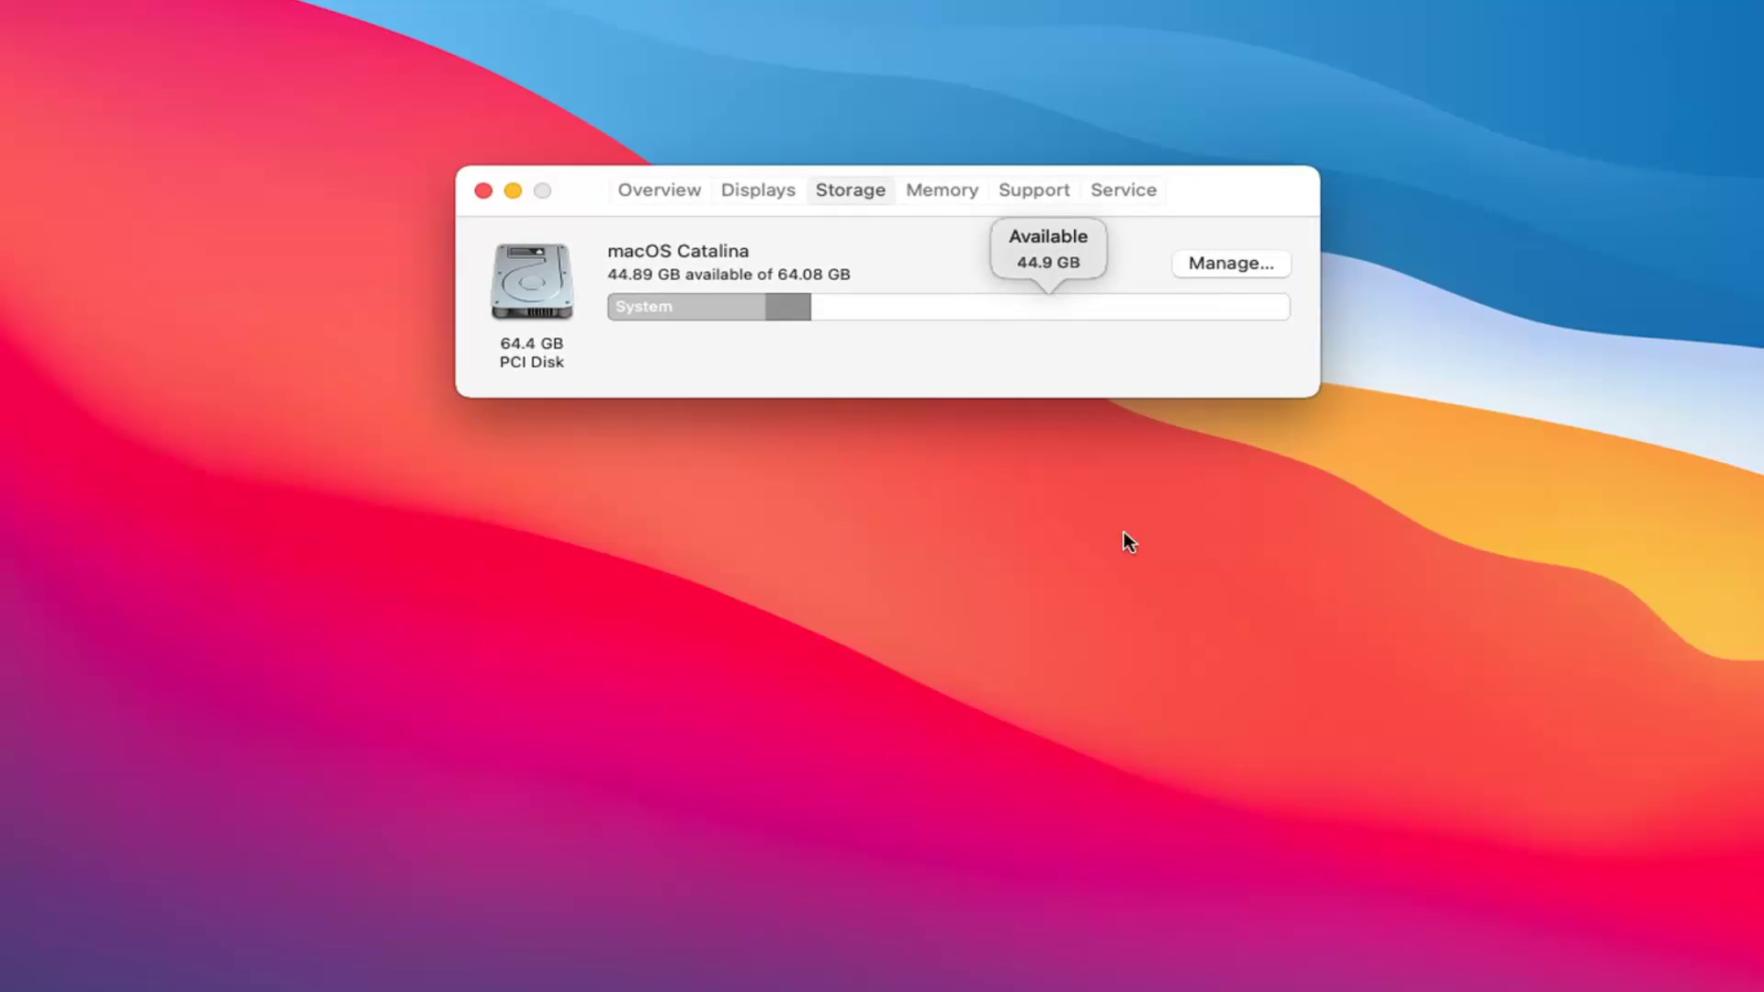